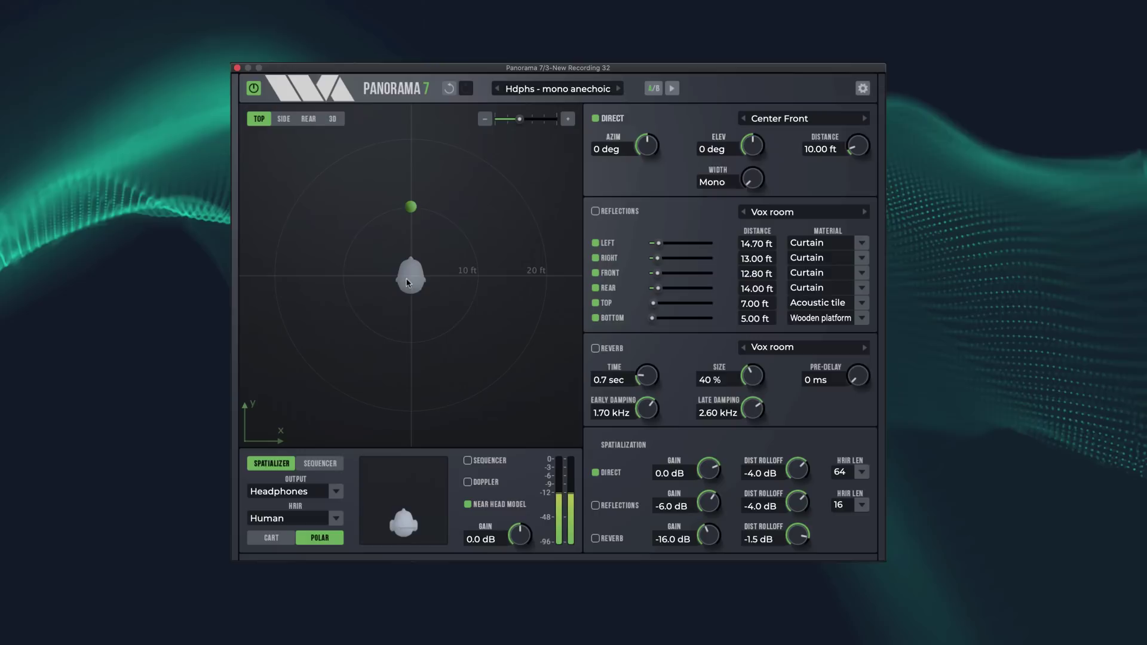
Drag the source closer so it sits dead ahead at 0 deg azimuth, 7.78 ft
click(411, 210)
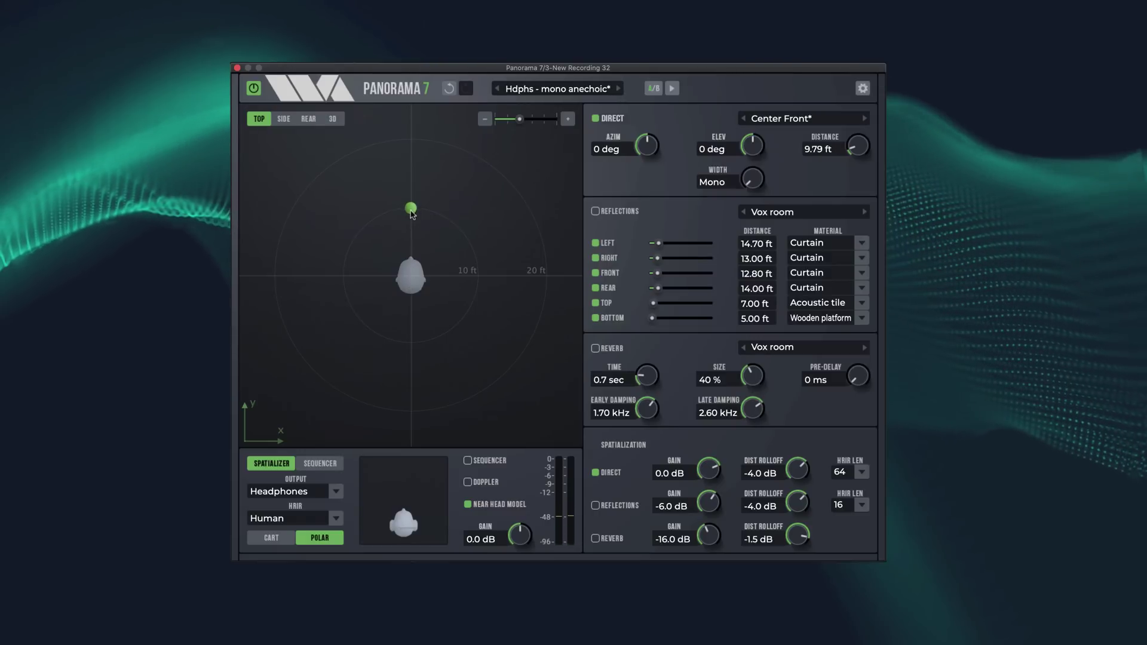
mouse_move(412, 214)
mouse_down()
mouse_move(372, 227)
mouse_move(413, 156)
mouse_move(413, 216)
mouse_move(458, 227)
mouse_move(476, 259)
mouse_move(406, 254)
mouse_move(412, 197)
mouse_move(412, 226)
mouse_up()
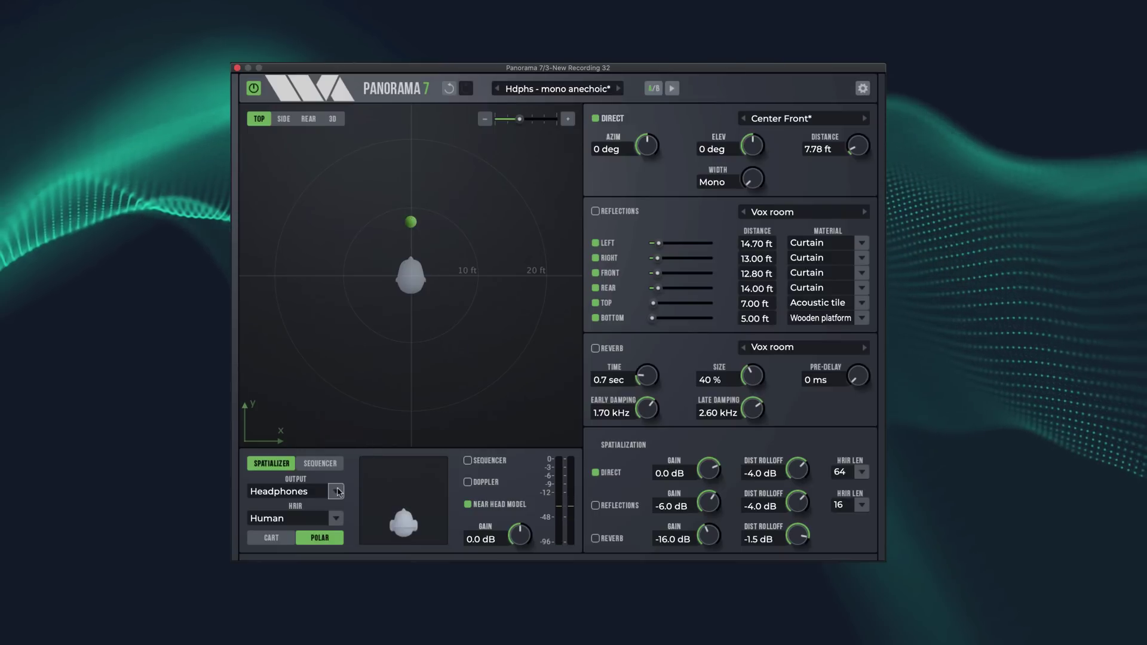
Keep Headphones output and reload the Factory preset Hdphs - mono anechoic
click(337, 491)
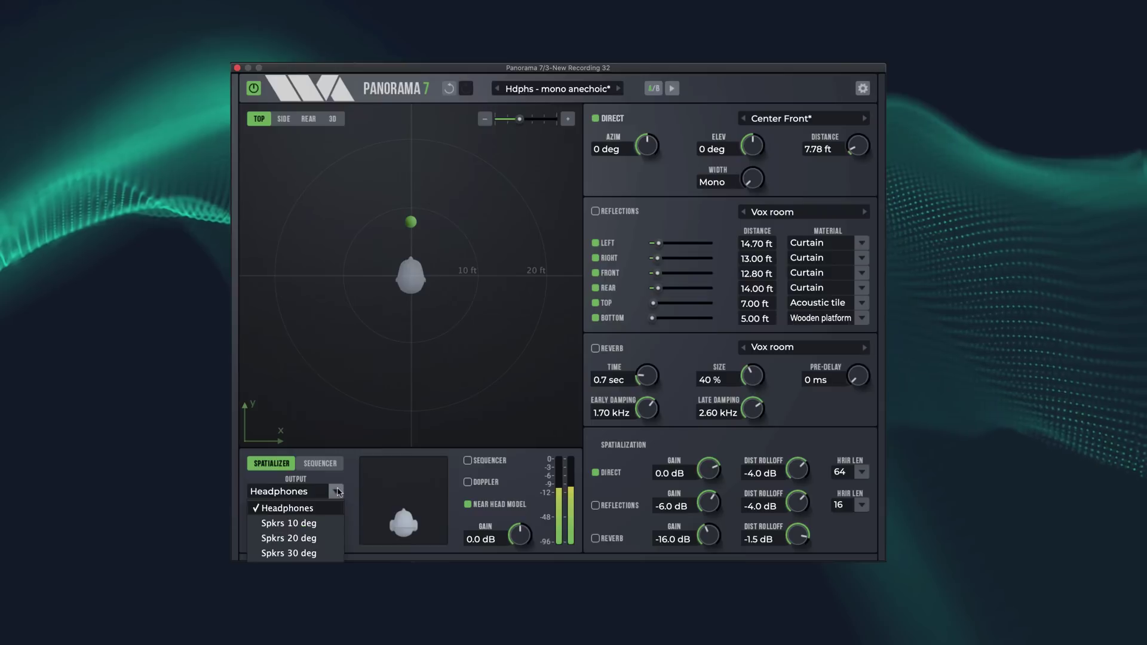
click(315, 513)
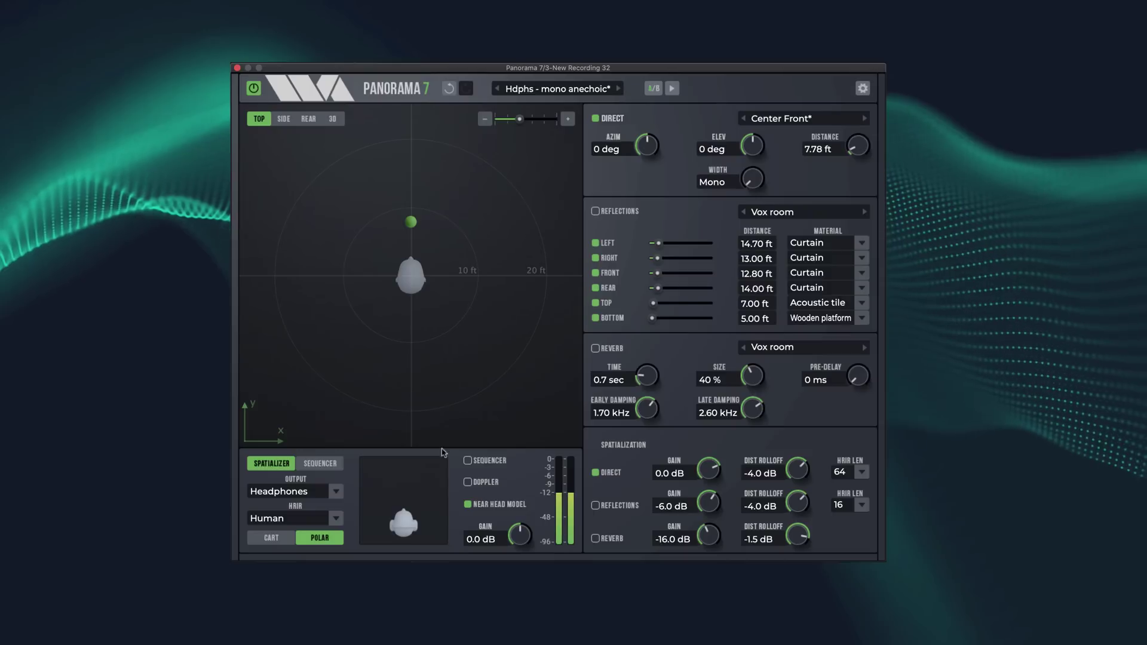
click(610, 85)
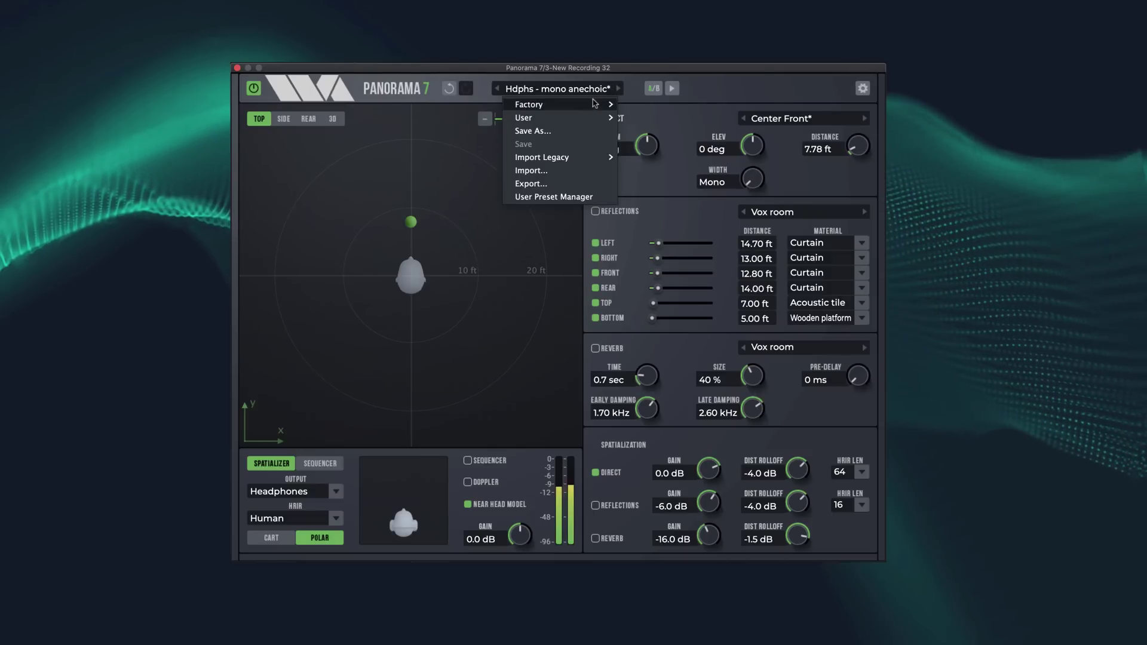
mouse_move(607, 104)
click(656, 105)
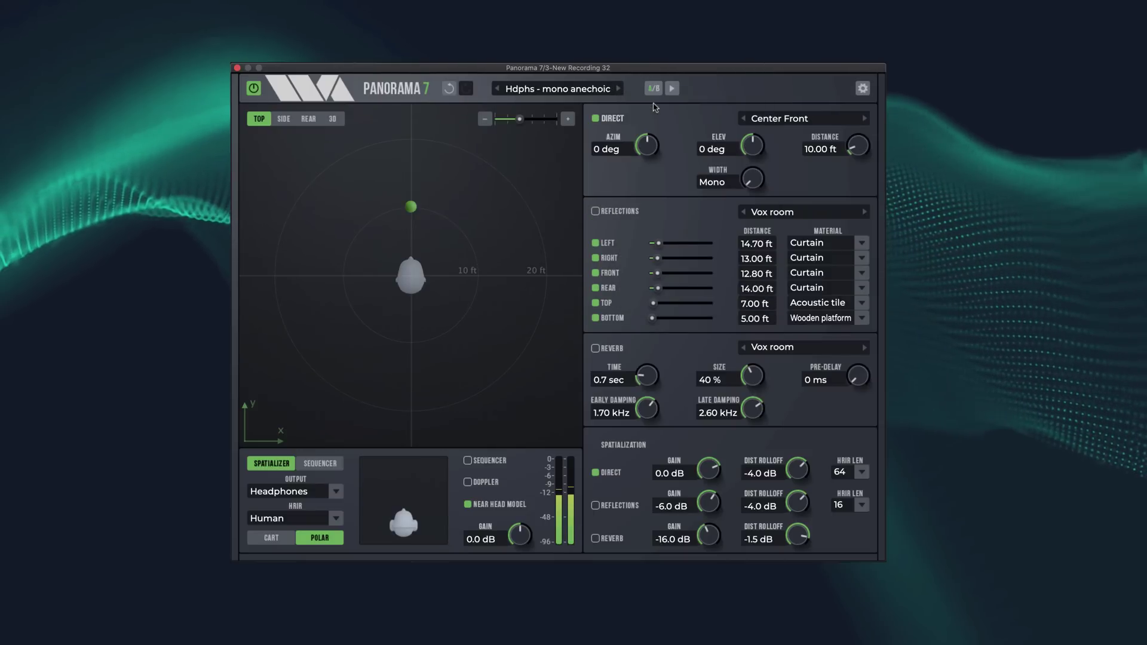
Sweep the source around the listener, ending almost straight ahead at -3 deg, 5.69 ft
click(411, 208)
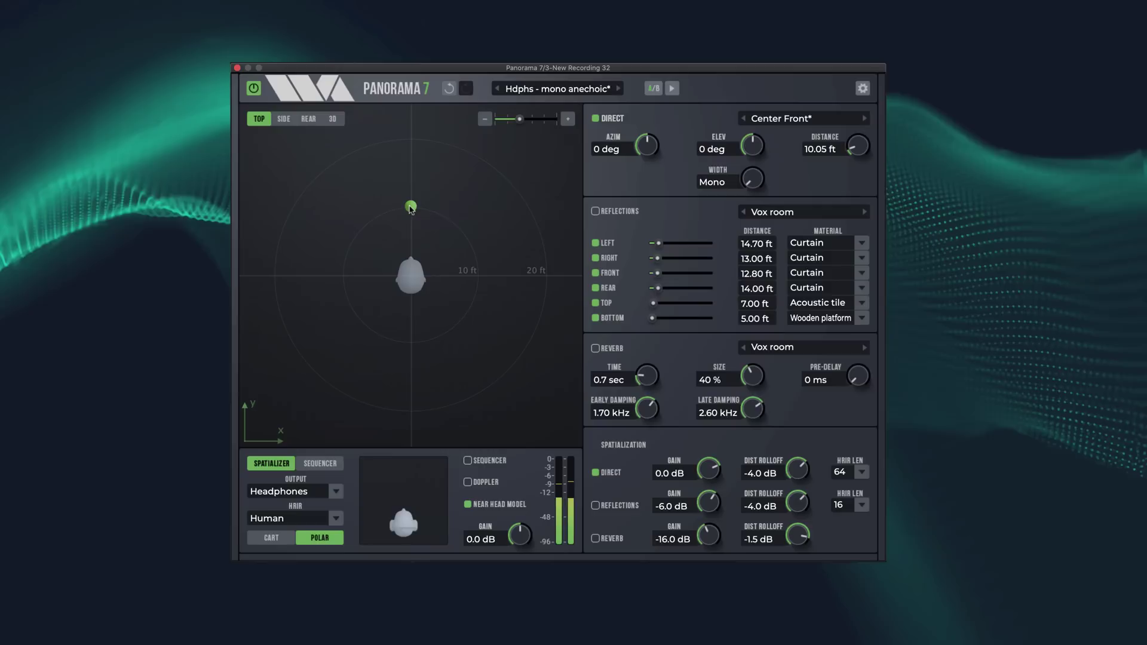
drag(410, 209, 549, 279)
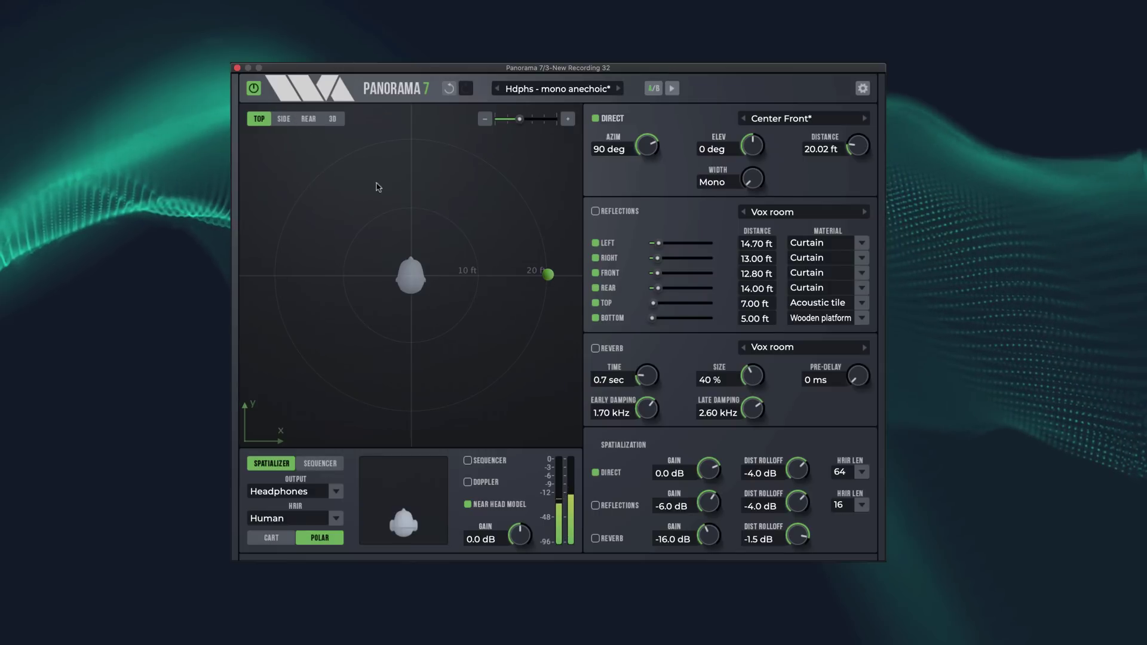
drag(547, 275, 406, 223)
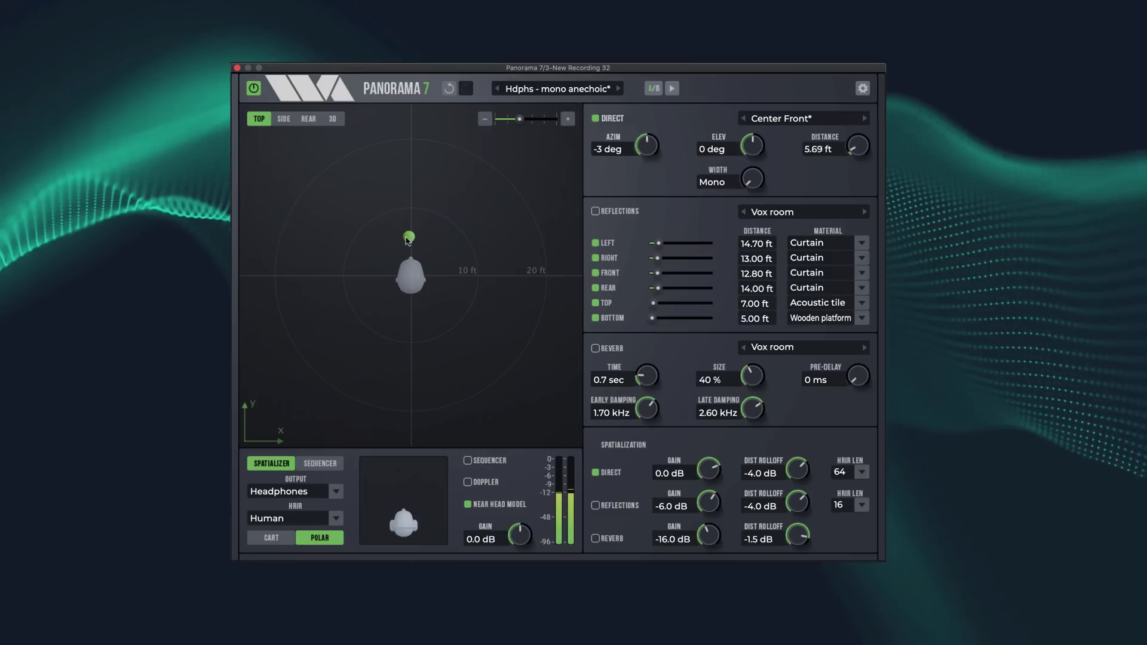
In the SIDE view, set the source to -6 deg elevation at 6.15 ft ahead
click(284, 119)
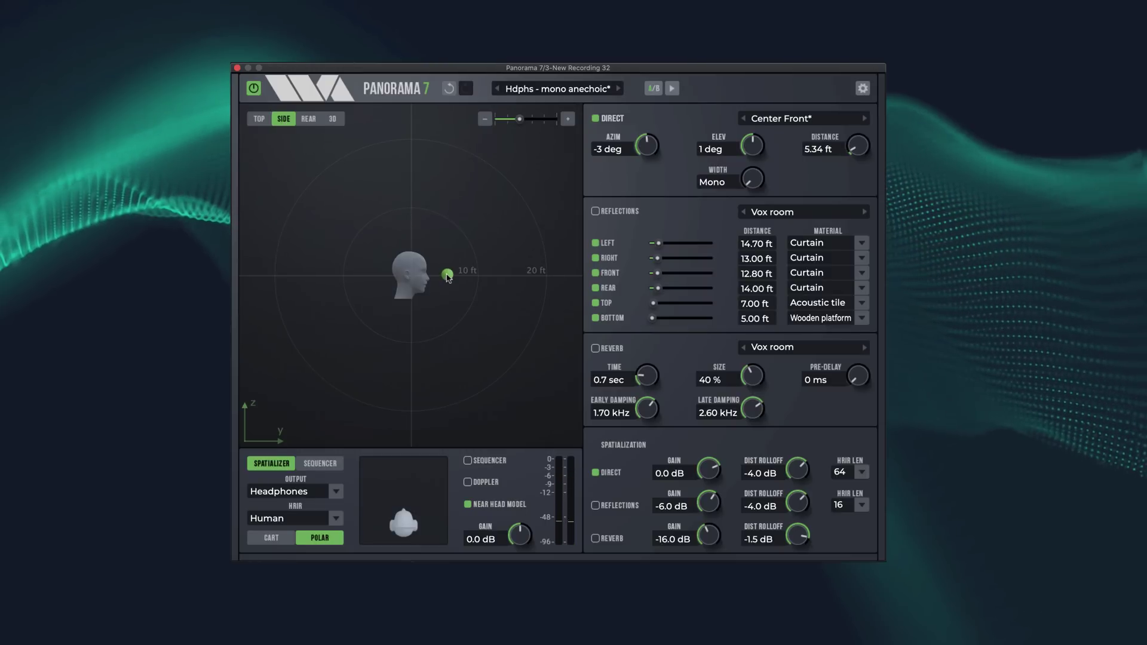
mouse_move(448, 278)
mouse_down()
mouse_move(429, 192)
mouse_move(383, 177)
mouse_move(410, 134)
mouse_move(414, 388)
mouse_move(415, 287)
mouse_move(453, 284)
mouse_up()
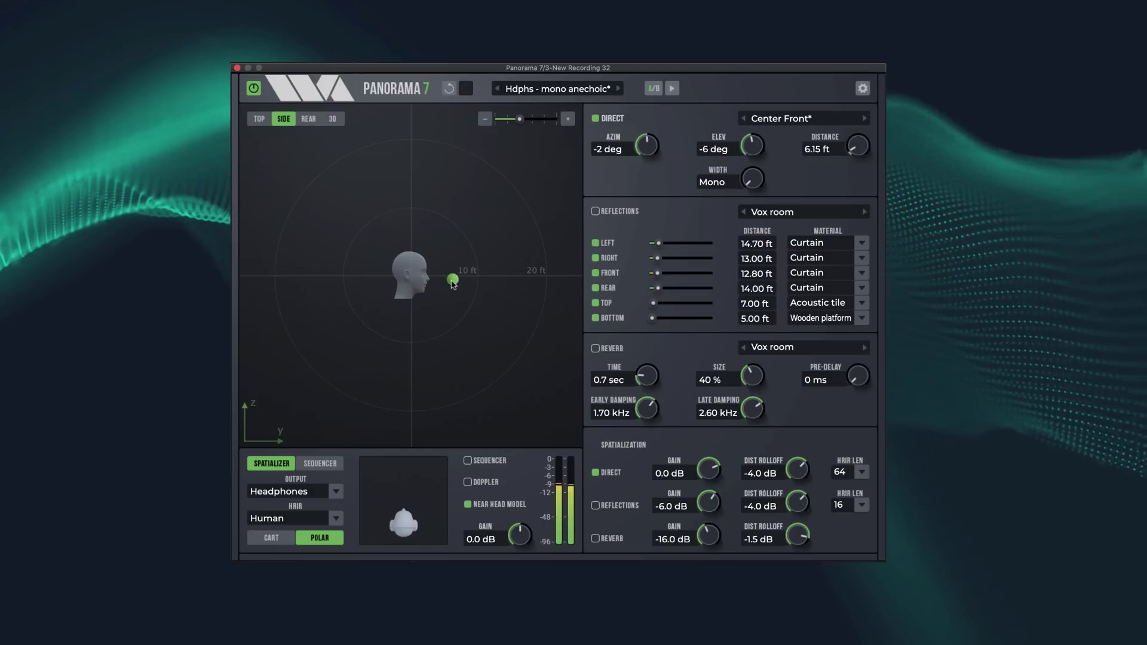
Enable reflections and set the right wall material to Plaster on brick
click(596, 212)
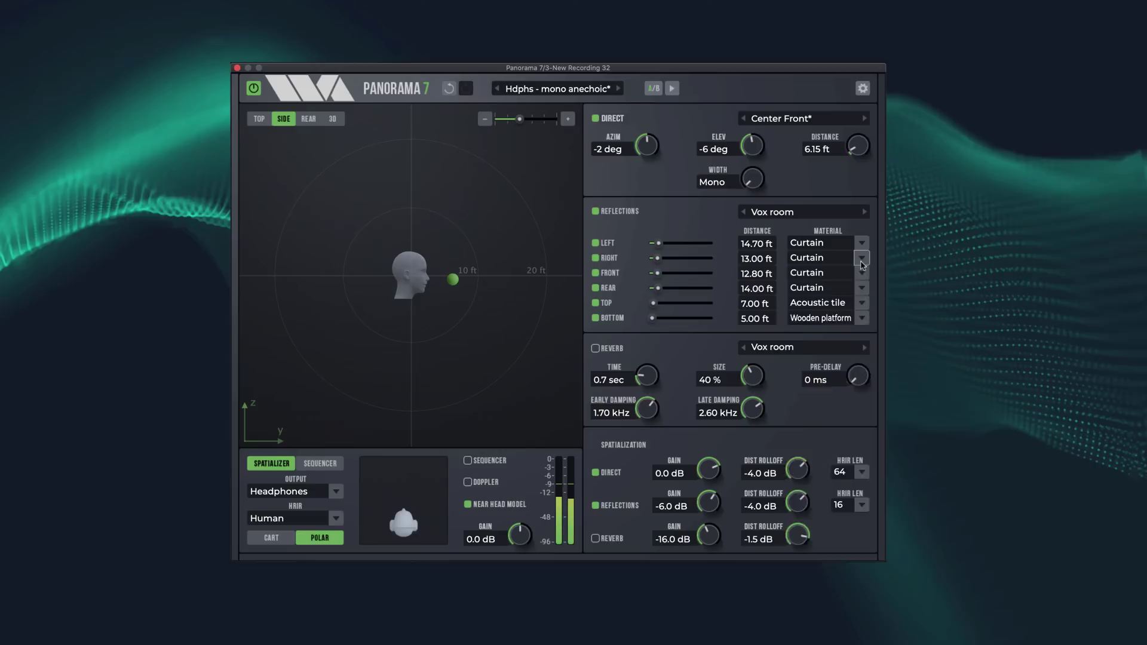
click(862, 259)
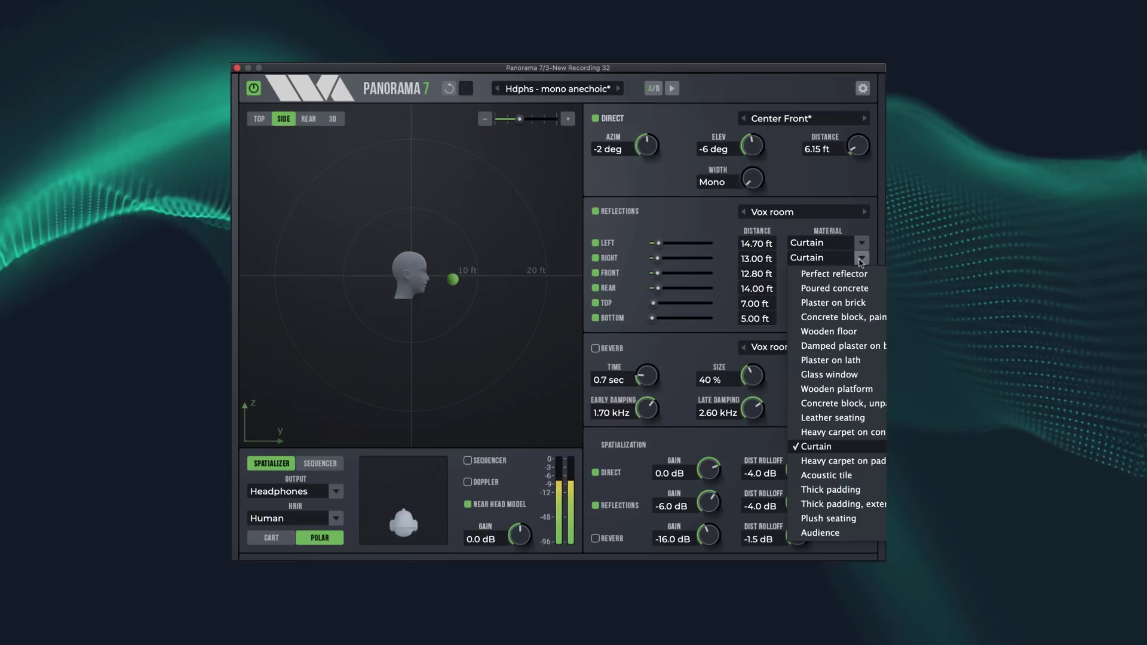
click(860, 304)
Place the source front-right at 61 deg azimuth, 12.29 ft in the TOP view
drag(453, 279, 484, 275)
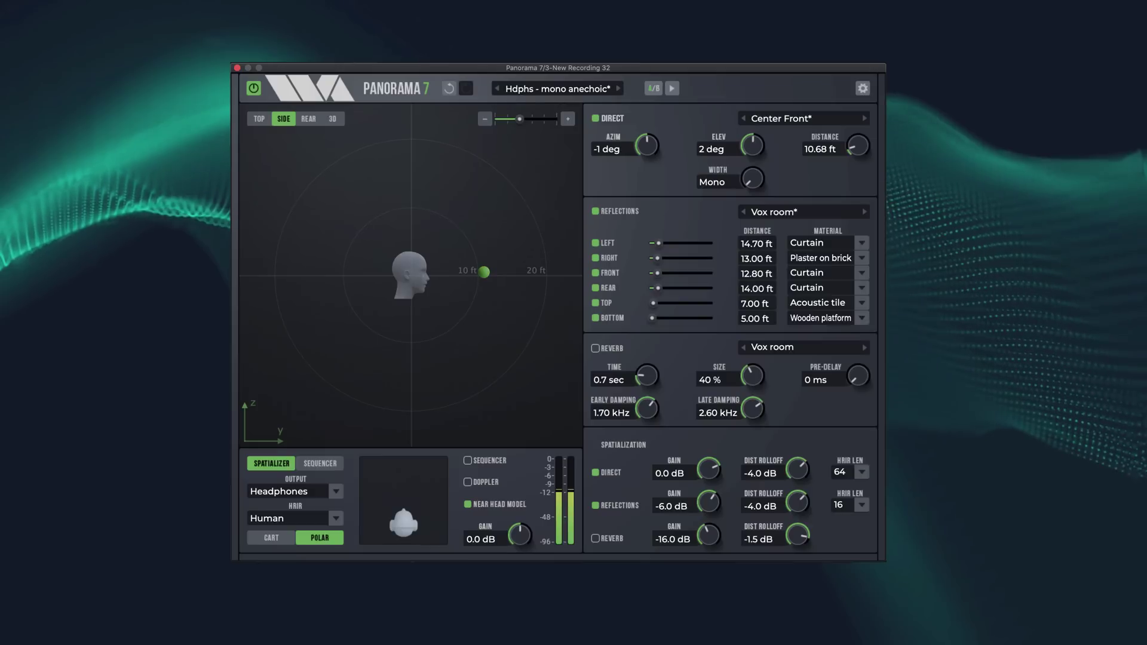
click(259, 118)
drag(411, 207, 486, 237)
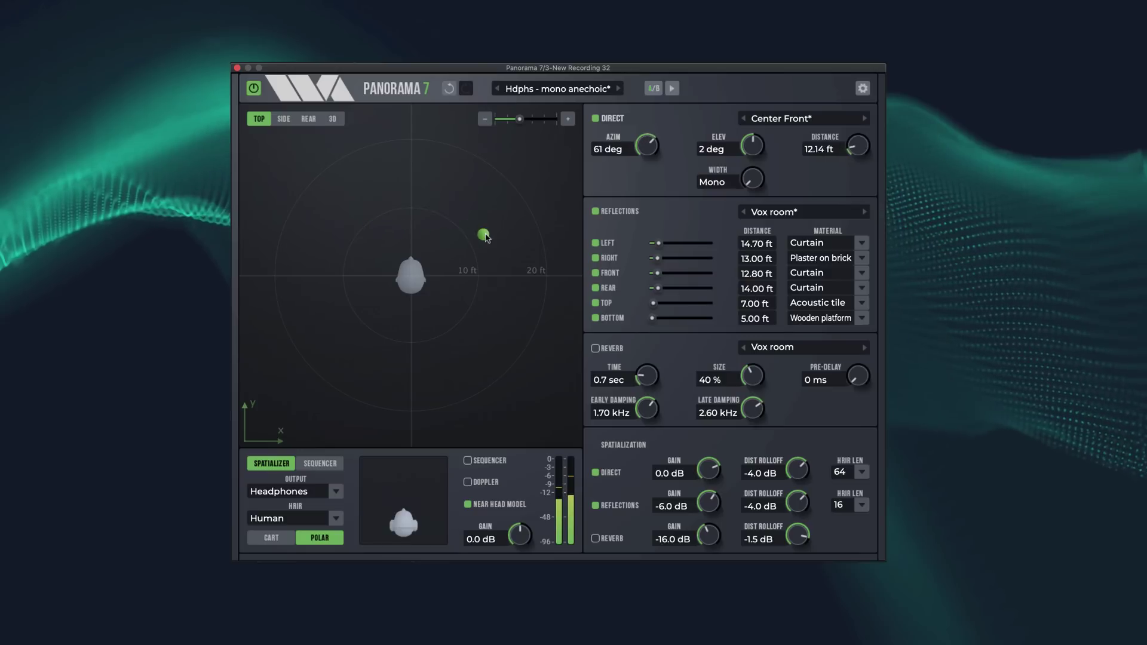
Turn on reverb, load the Booth preset, and move the source around the head
click(596, 349)
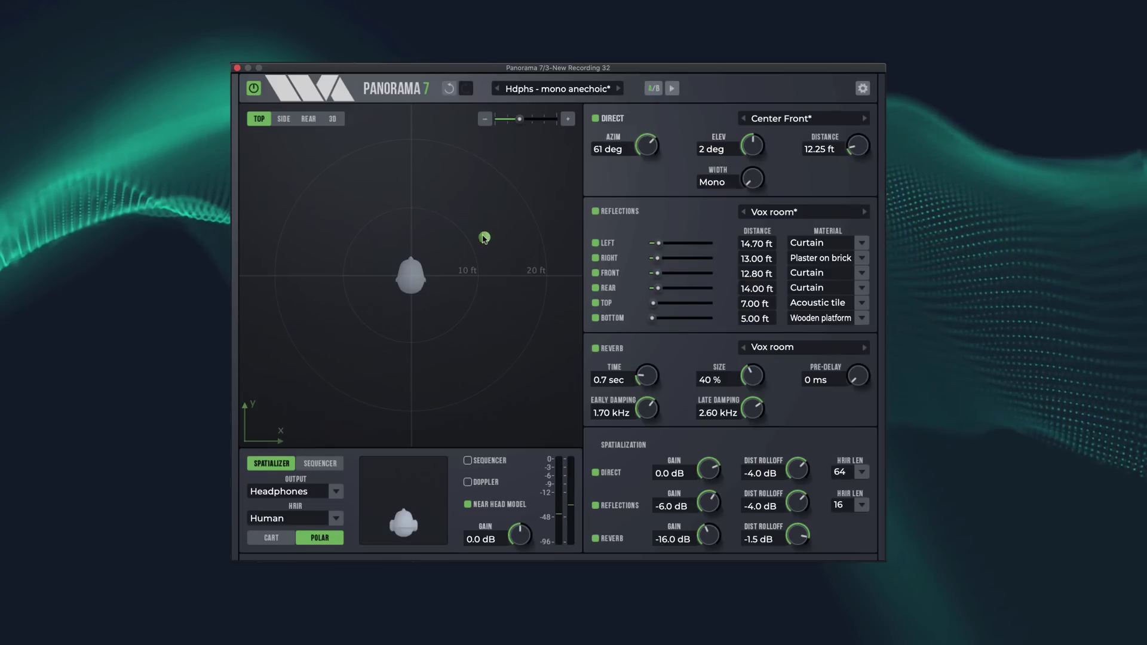
drag(485, 238, 411, 189)
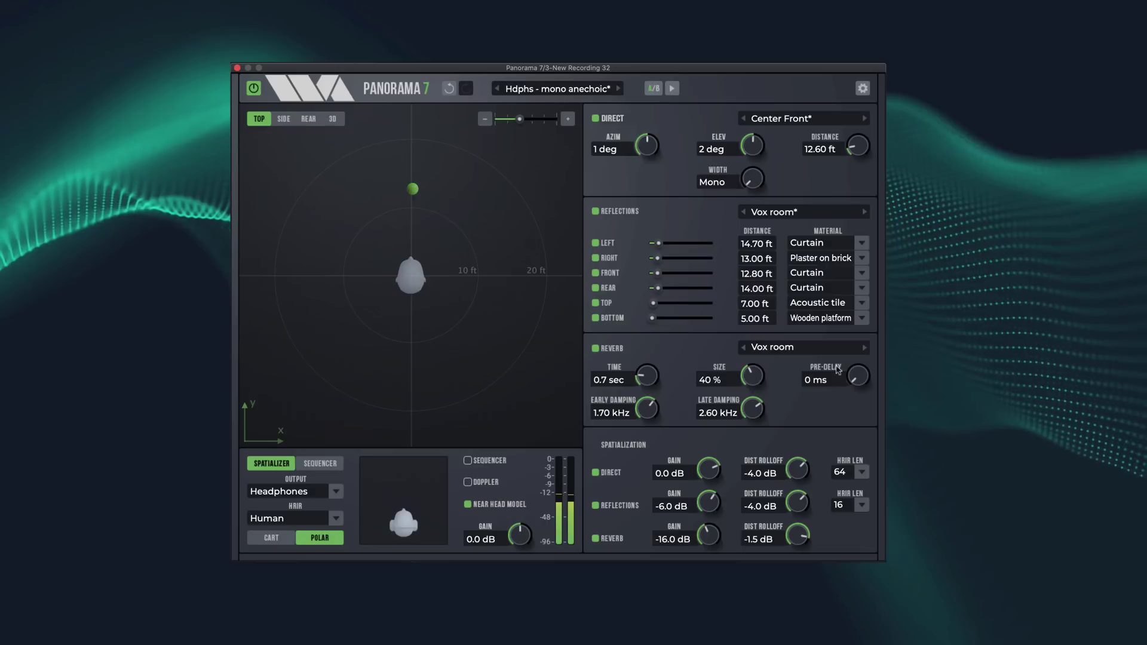
click(836, 350)
mouse_move(856, 365)
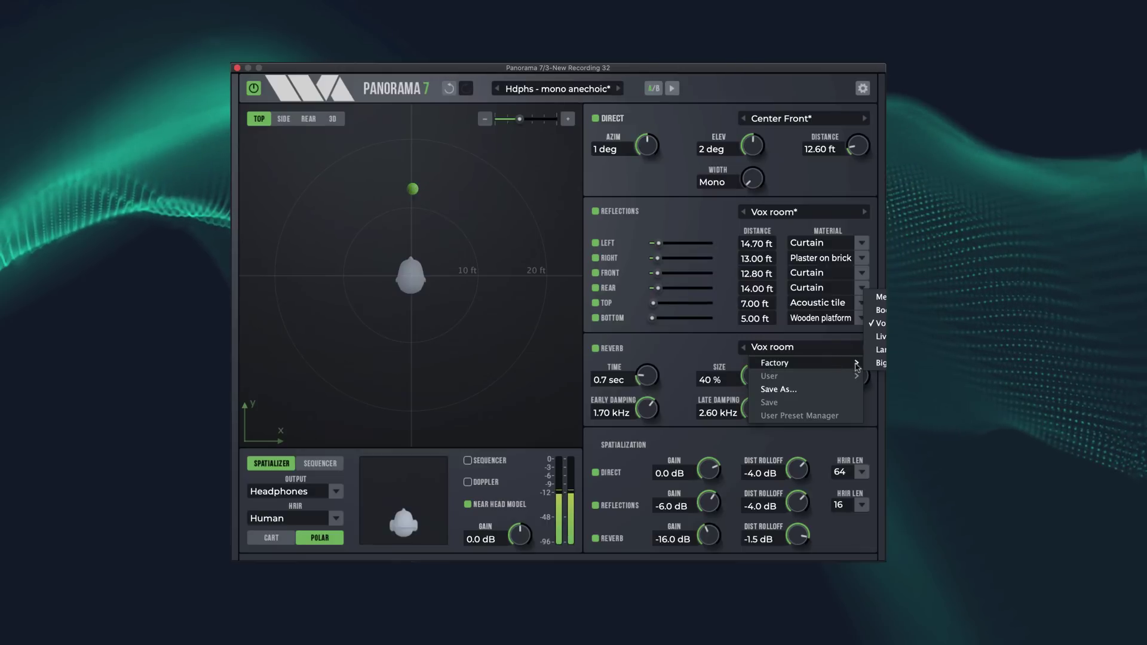
click(882, 310)
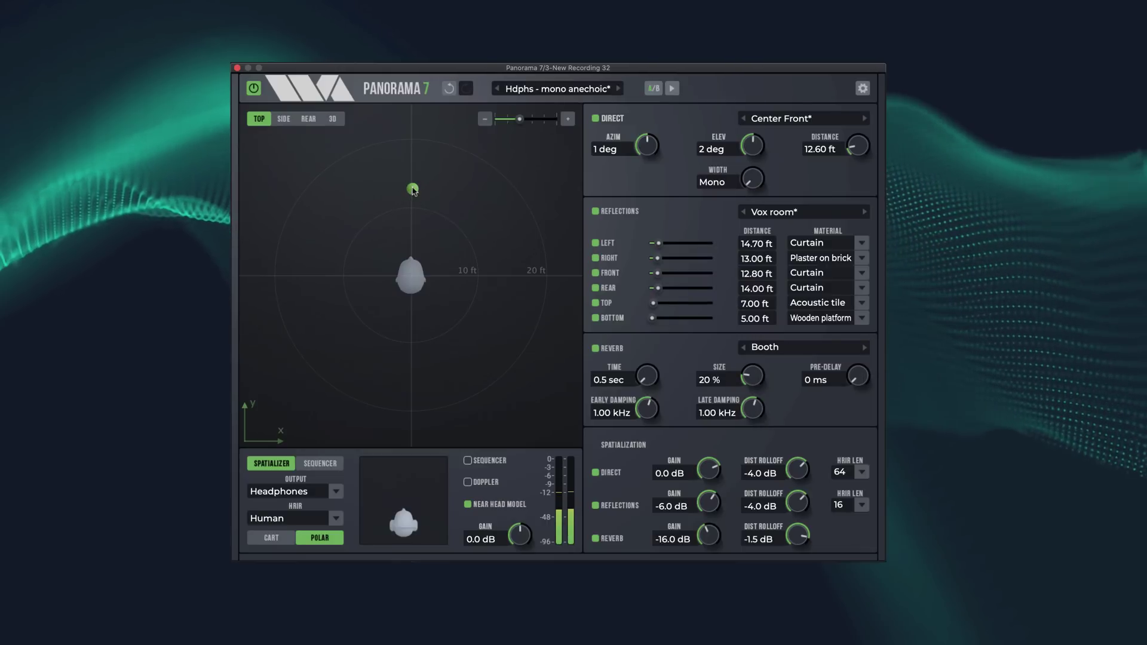
drag(414, 191, 490, 259)
Step the reverb preset to Large room and move the source left to -81 deg, 17.34 ft
click(861, 348)
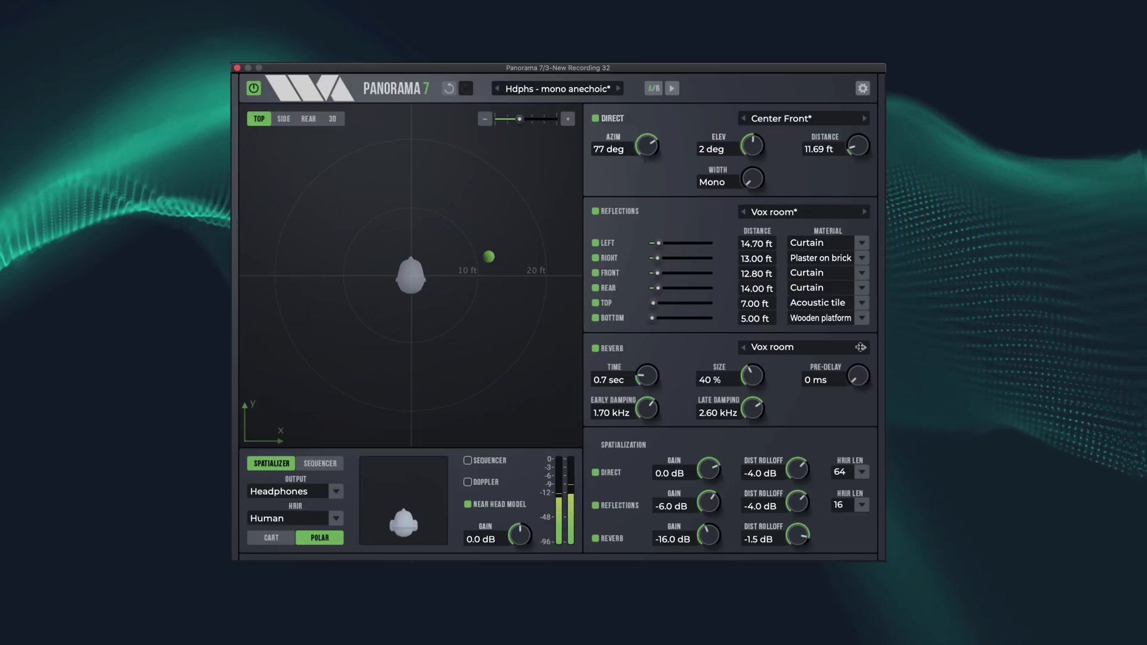
click(862, 348)
click(862, 348)
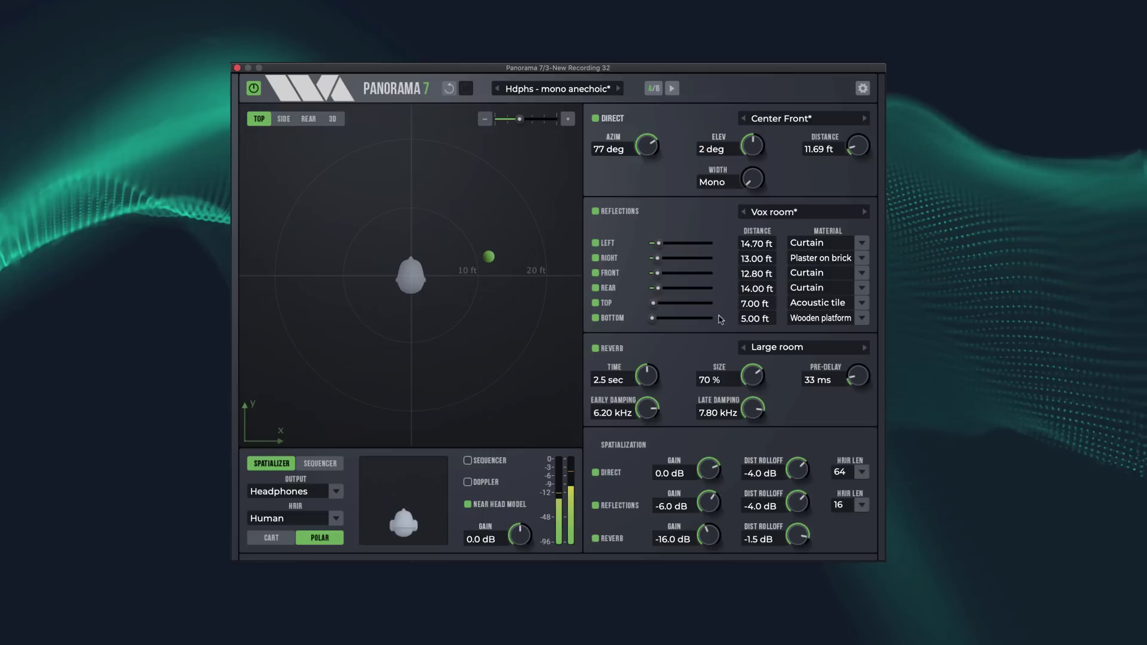
drag(490, 259, 295, 260)
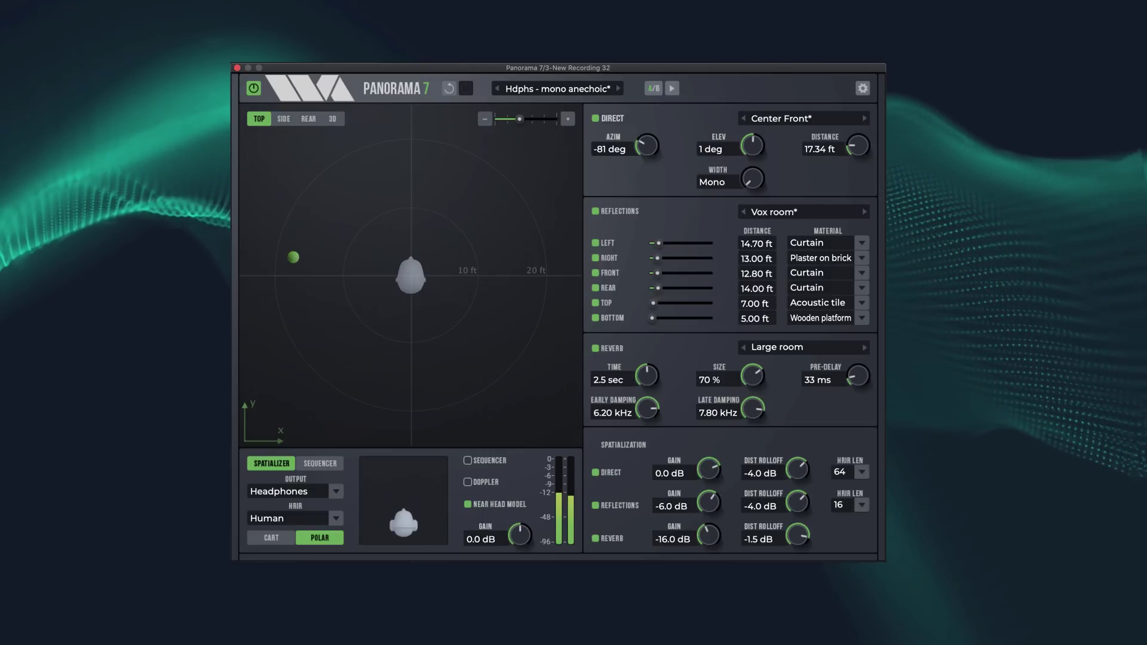
Use the Medium room reverb preset and move the source behind-left to -124 deg, 26.55 ft
click(849, 354)
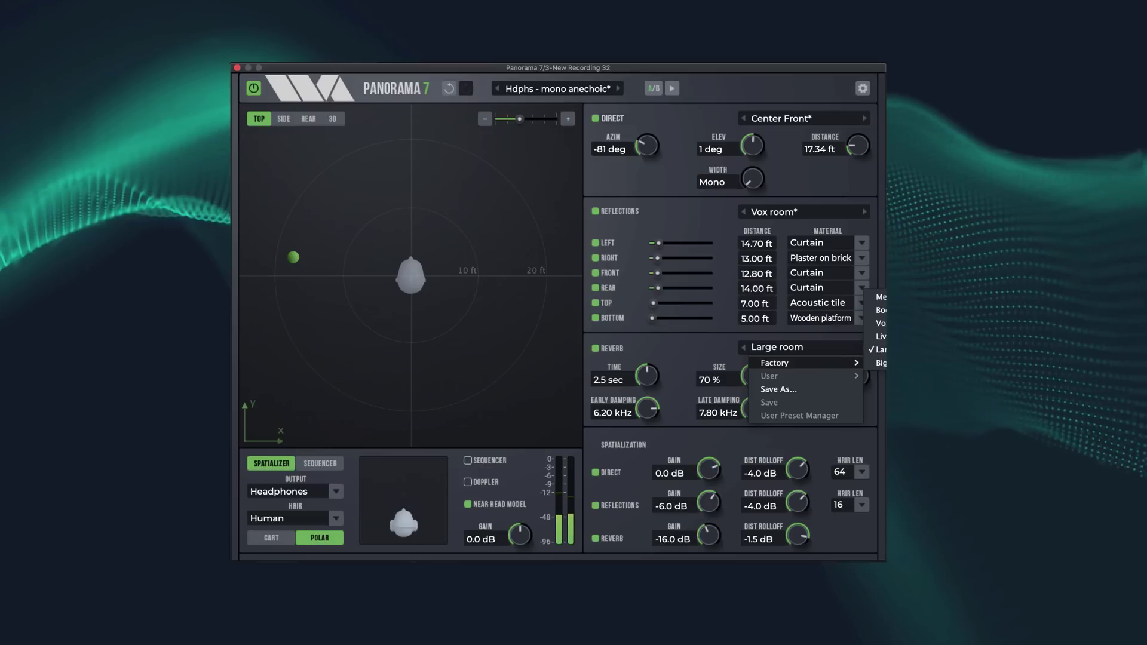
key(Escape)
drag(296, 259, 263, 390)
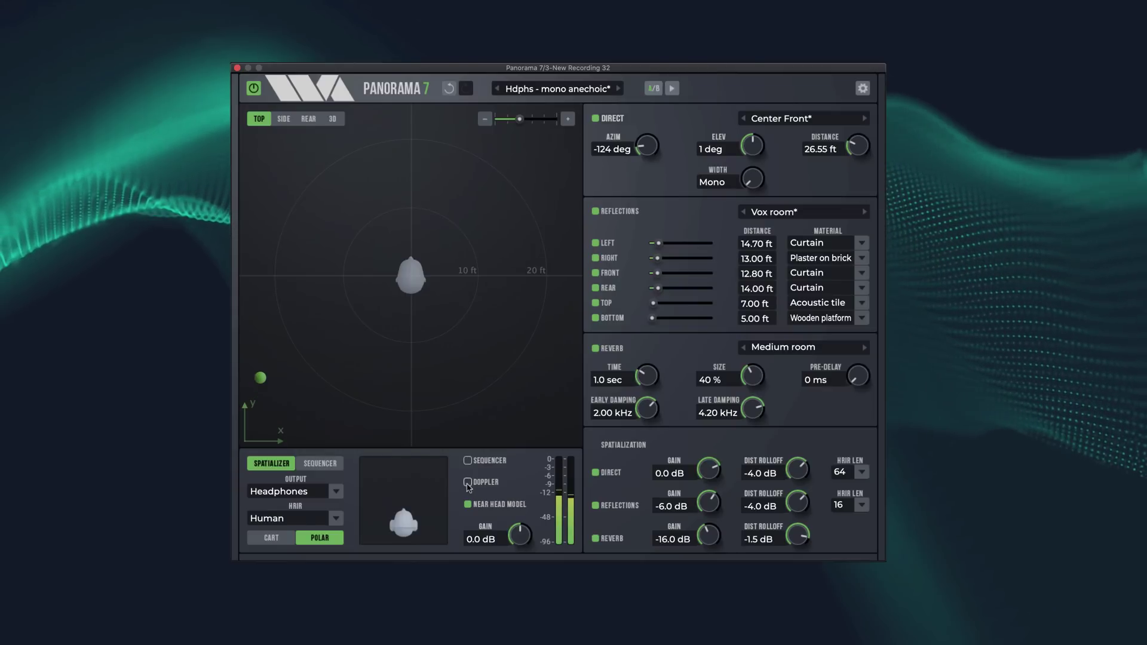
Enable Doppler and circle the source around the head, leaving it at 2 deg azimuth, 10.33 ft
drag(267, 374, 574, 430)
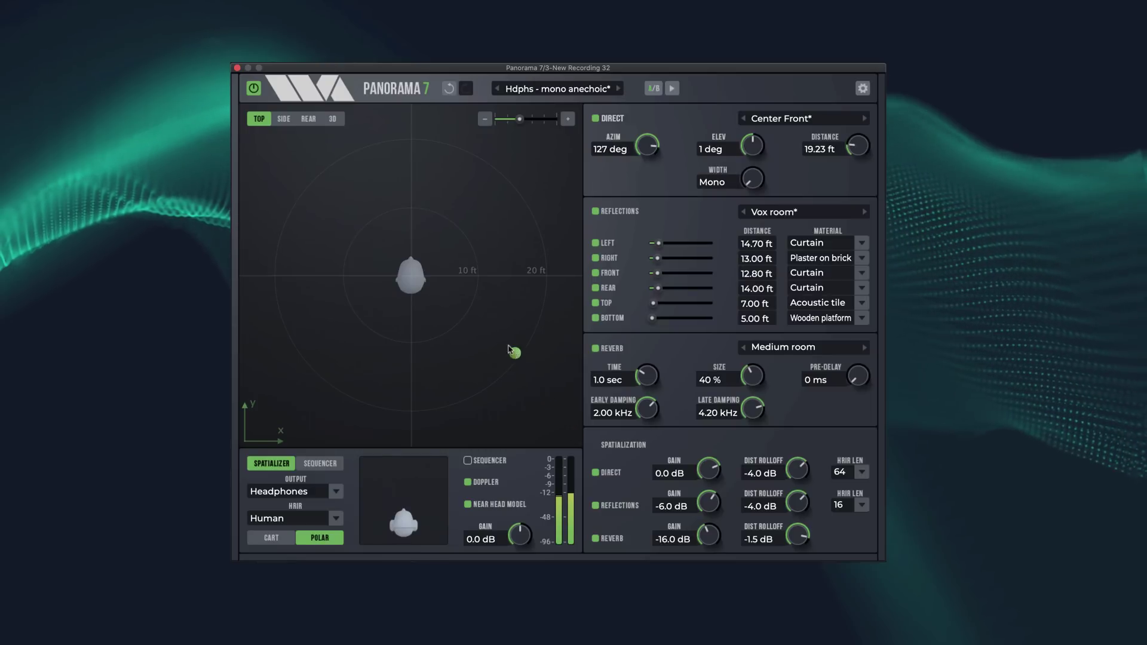
drag(509, 349, 407, 284)
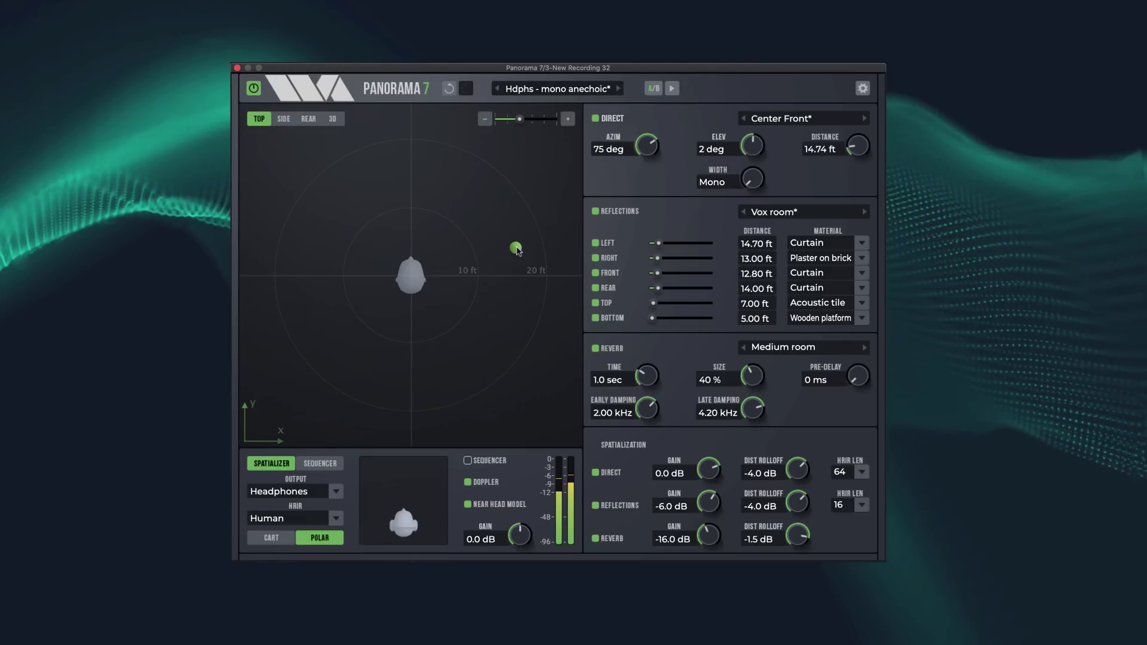
drag(518, 252, 414, 206)
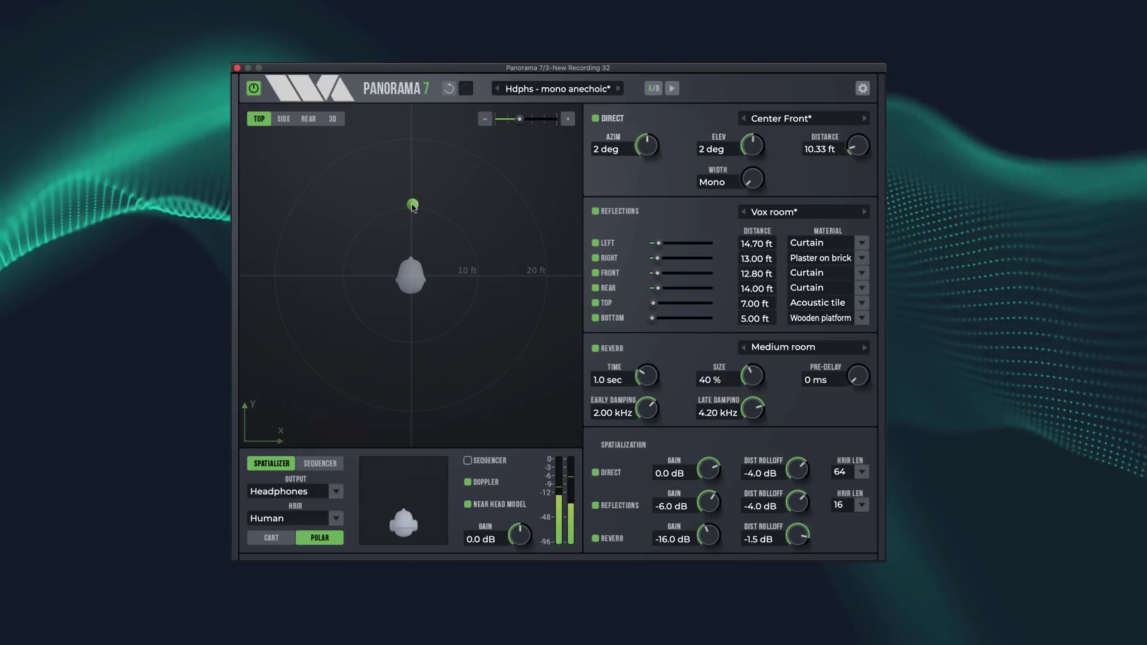
Turn on the sequencer and load the Factory Orbit clockwise pattern (2 slots, rate 30.000)
click(283, 120)
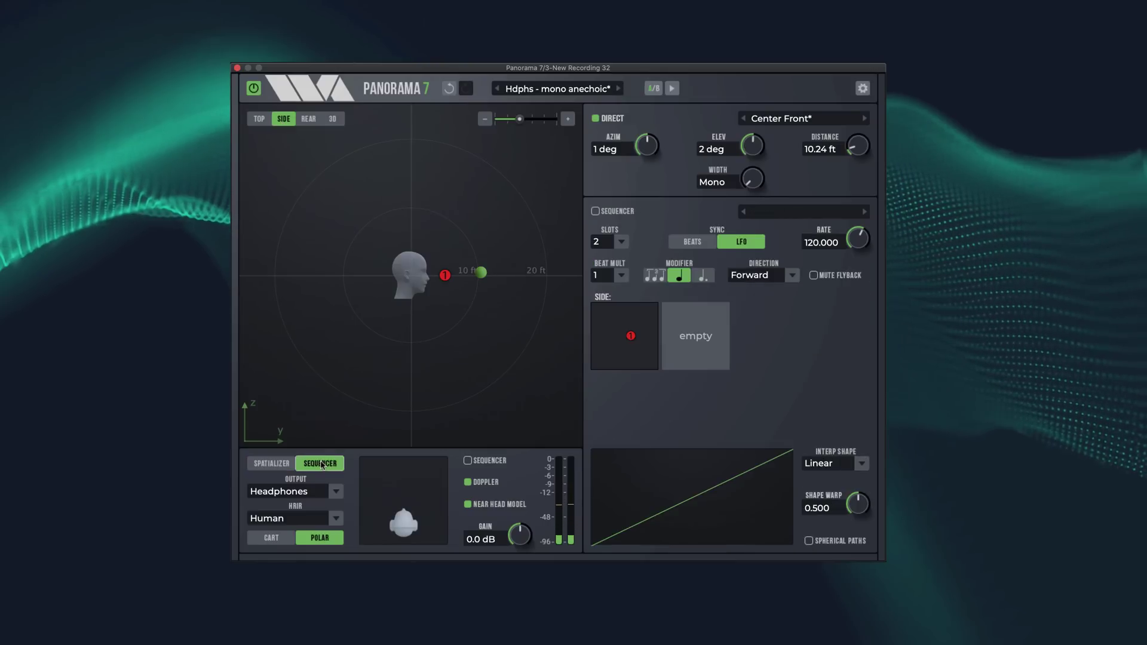
click(320, 463)
click(468, 461)
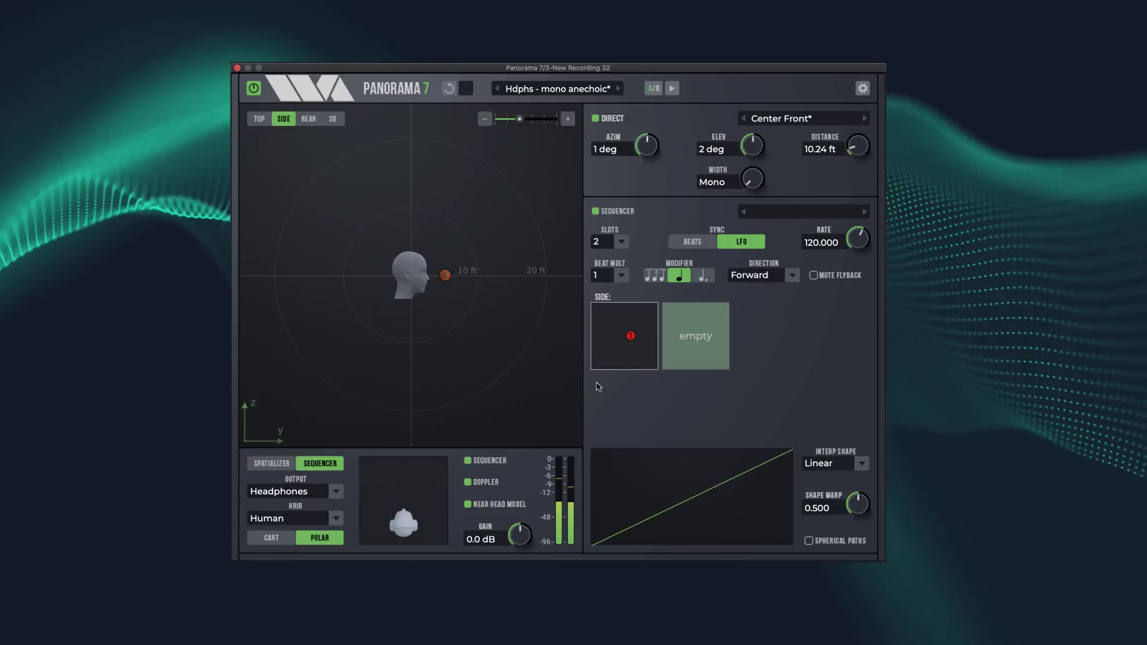
click(791, 214)
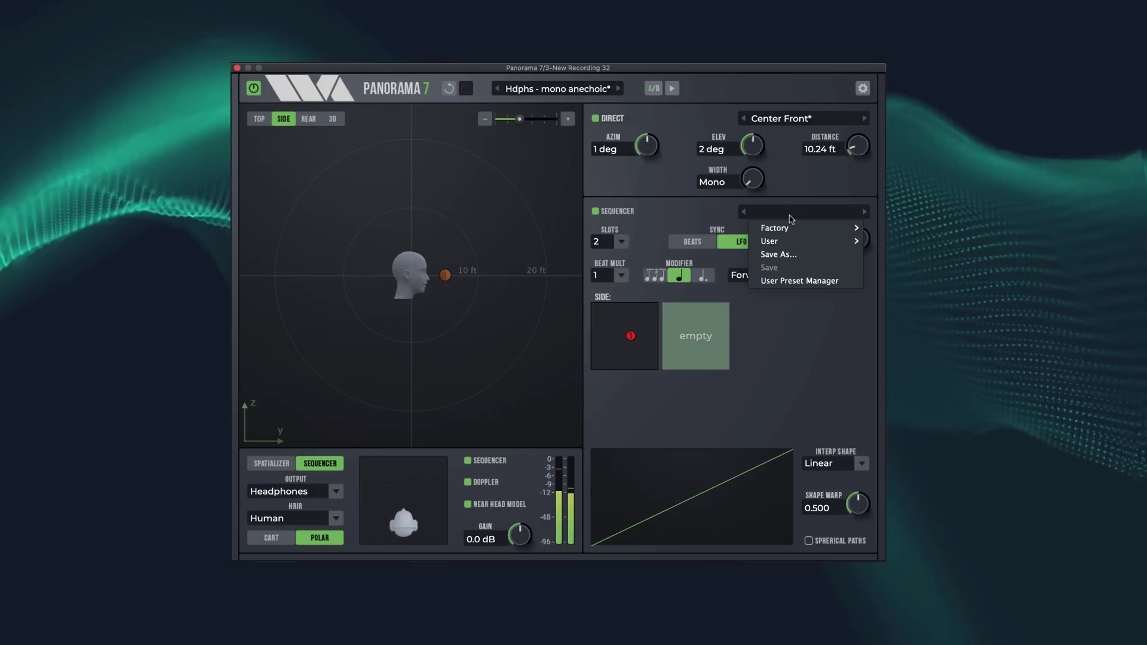
mouse_move(793, 230)
click(883, 228)
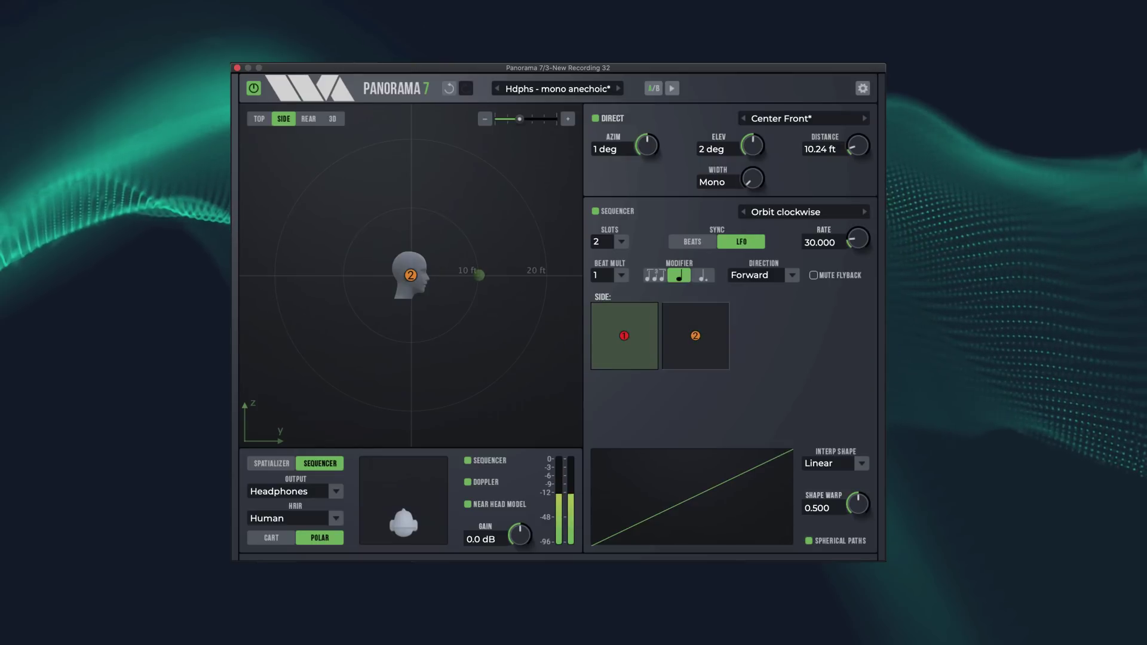
click(260, 120)
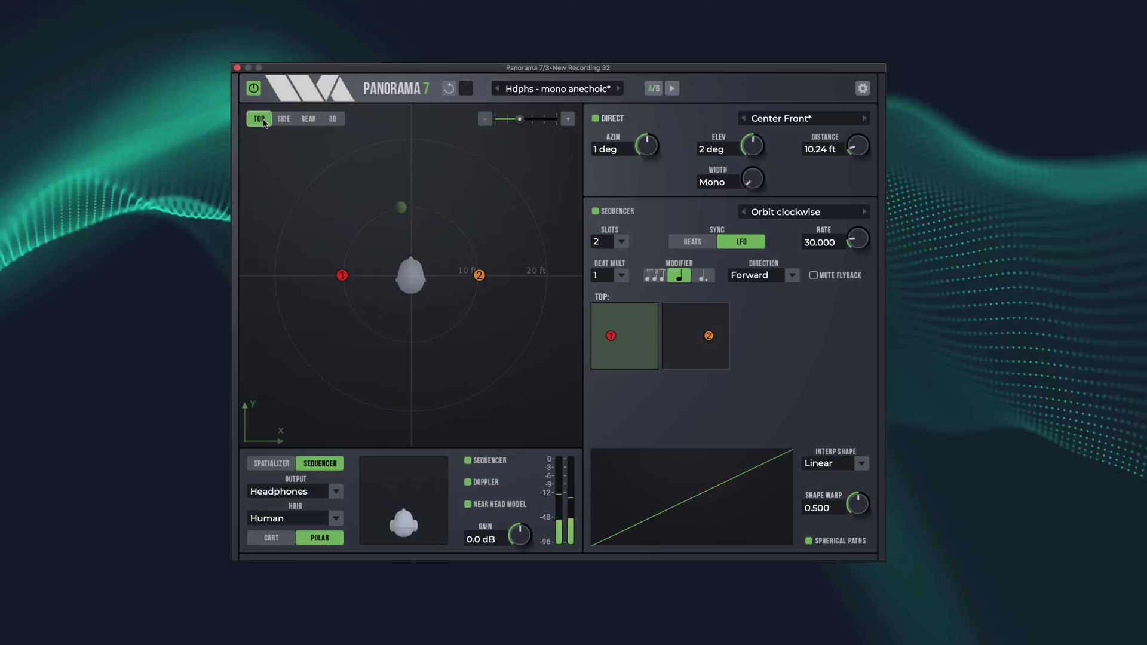
Load the User sequencer pattern Square ! (4 slots) and set beat multiplier to 1/8
click(816, 217)
mouse_move(817, 229)
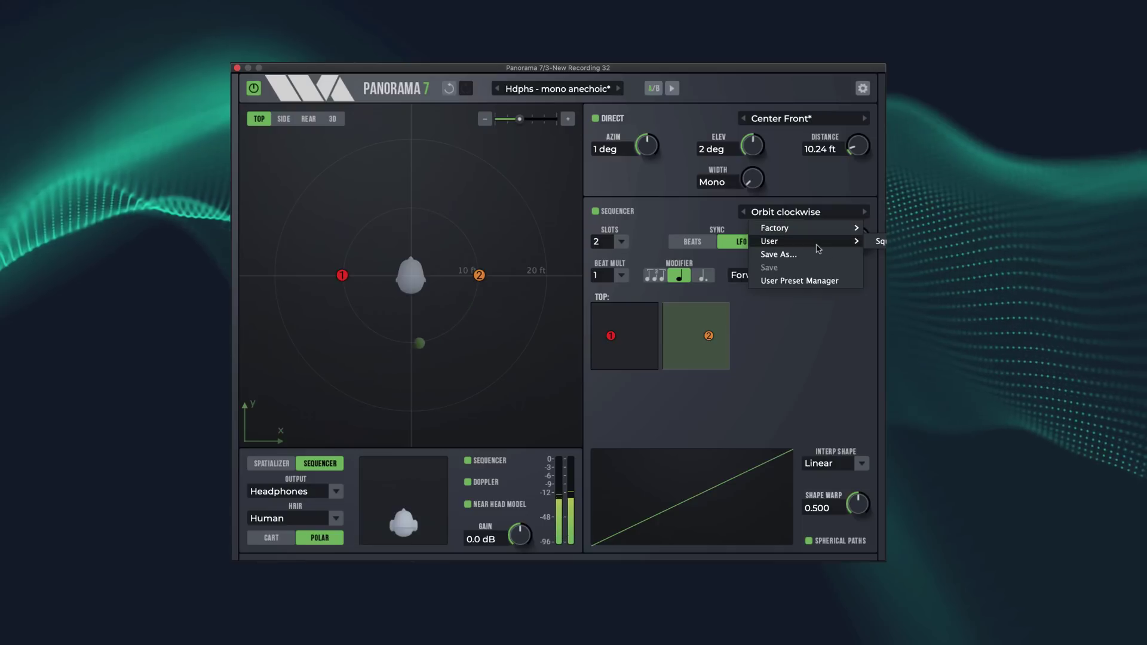
click(881, 243)
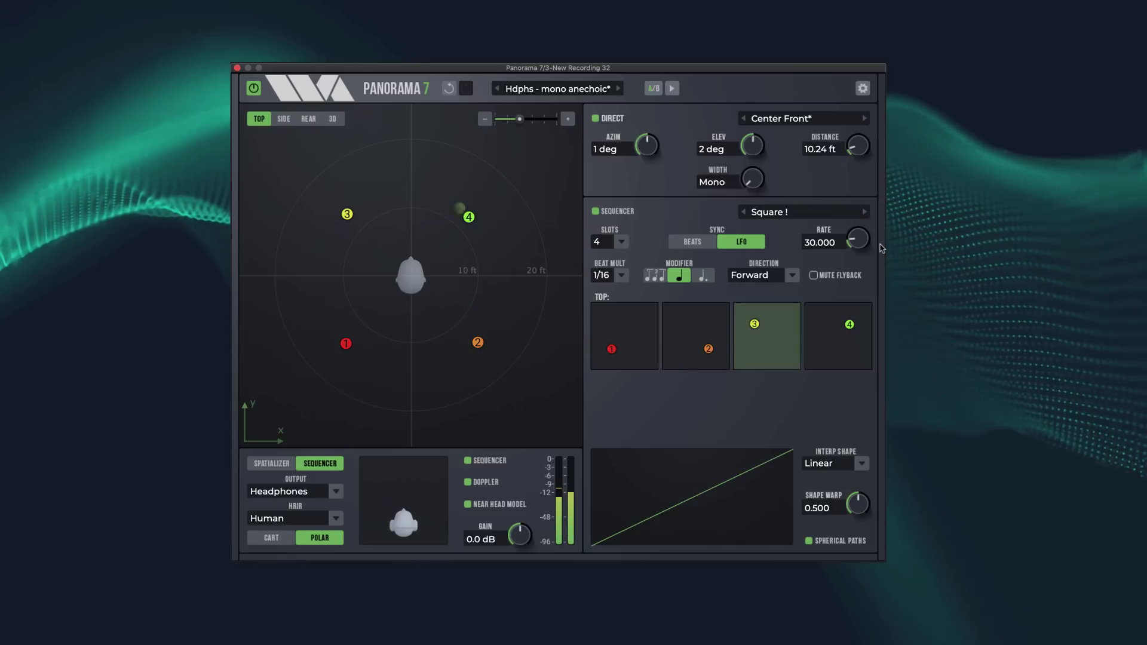
click(622, 275)
click(611, 305)
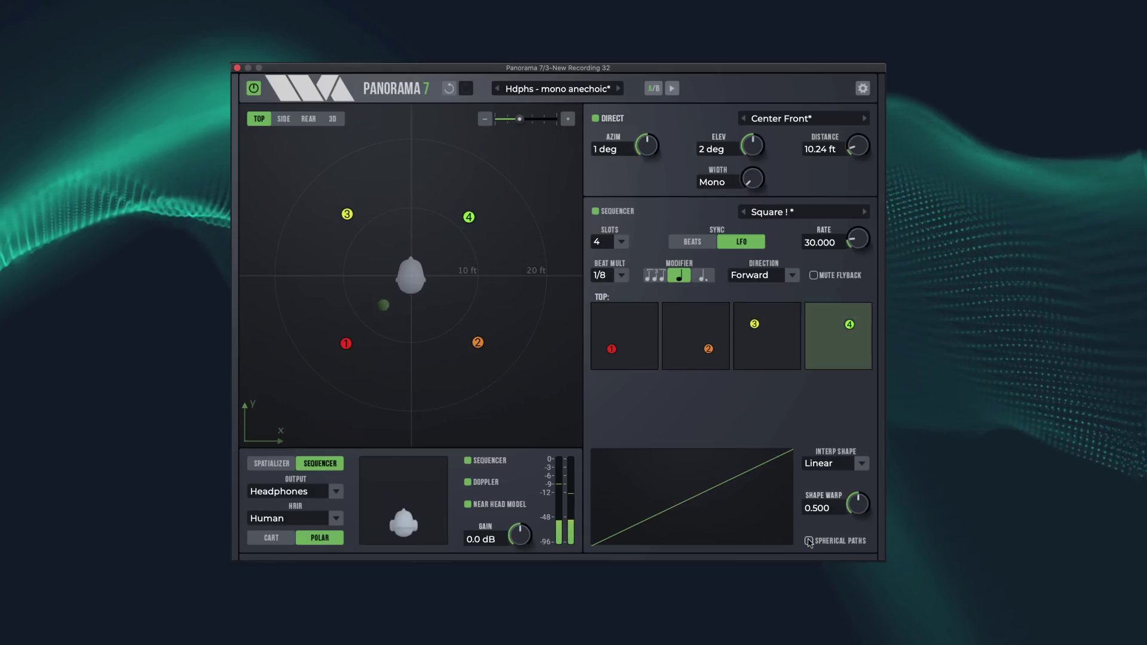
Set the Square pattern's beat multiplier to 1/16 and sync it to Beats
click(621, 275)
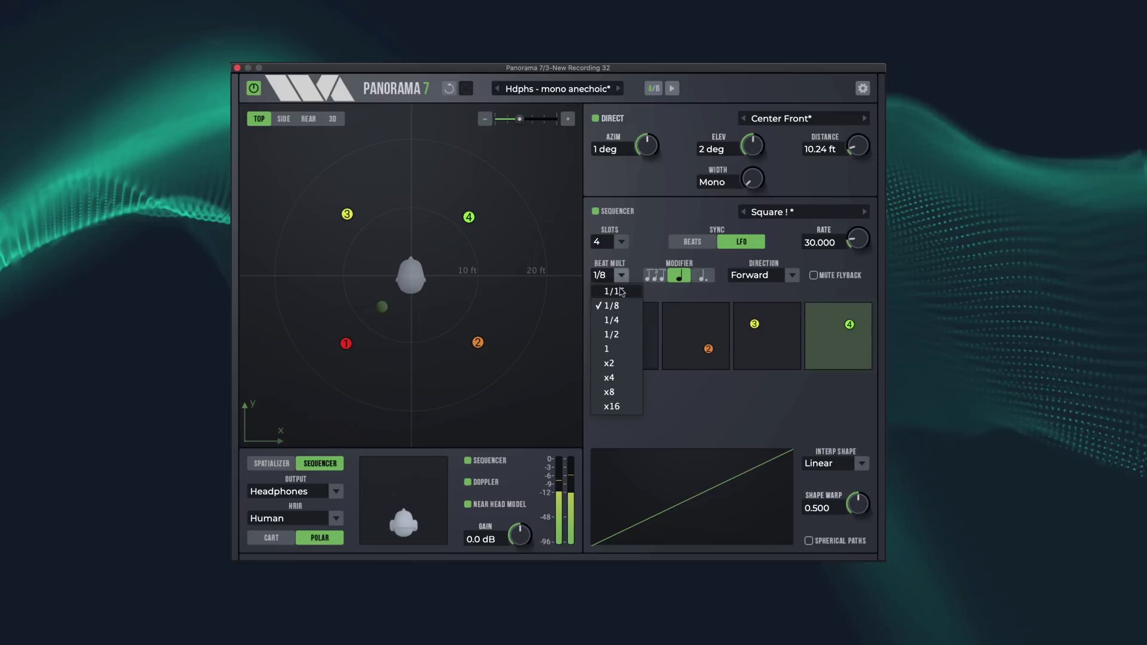
click(619, 291)
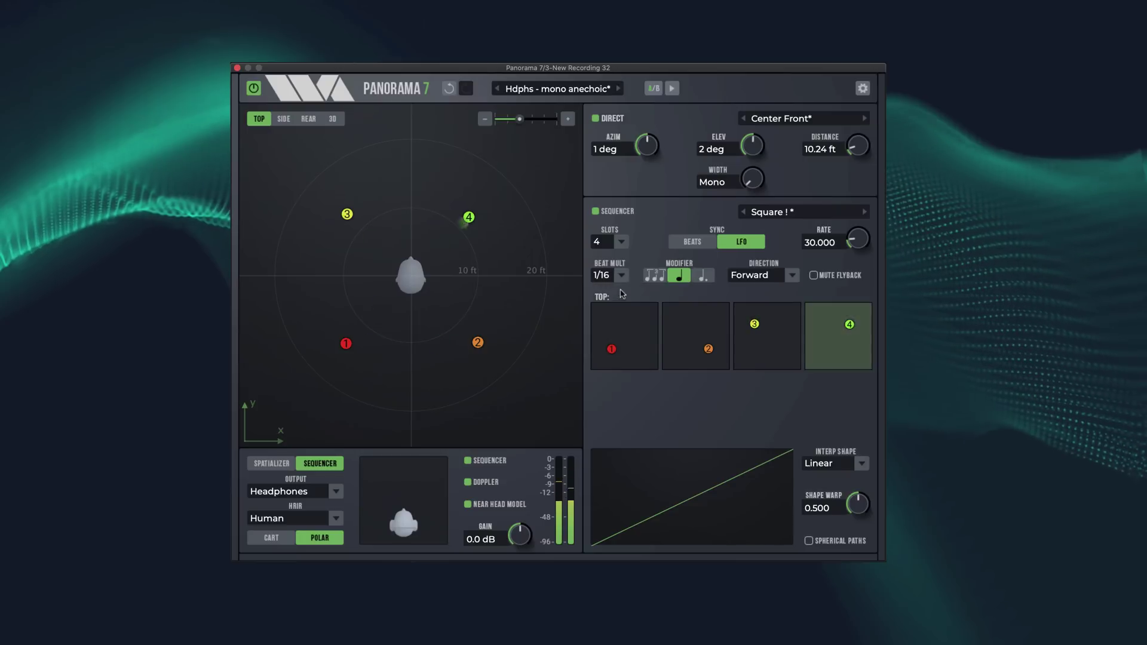
click(684, 249)
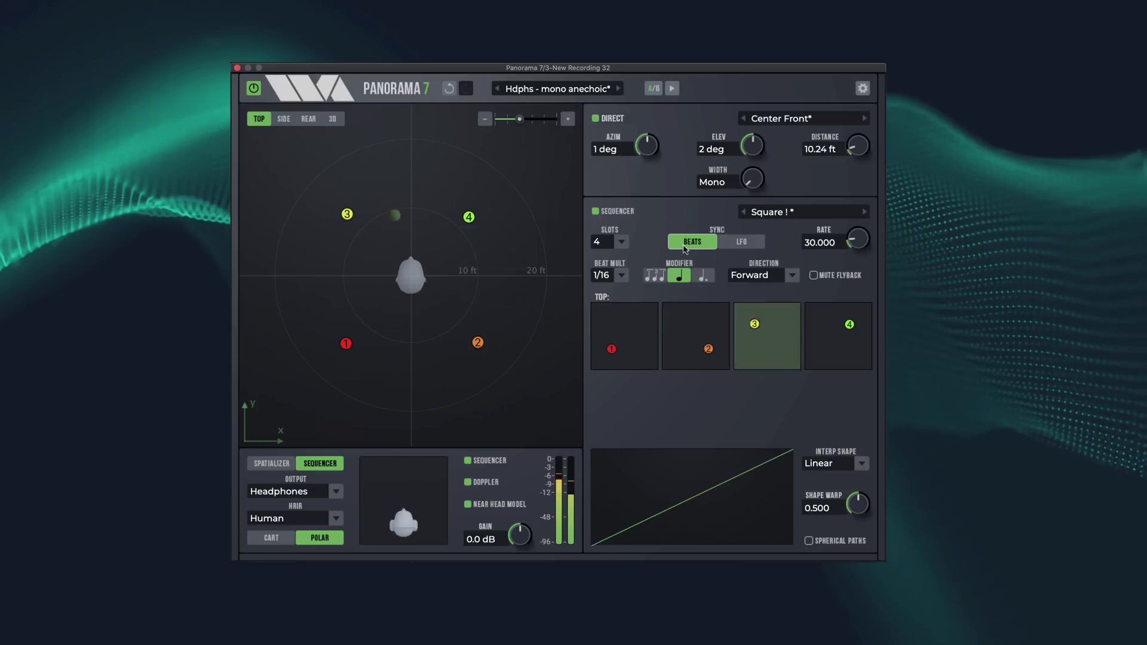
Raise the sequencer rate to 133.703, switch the sequencer off, and view the scene from the side
drag(857, 239, 855, 175)
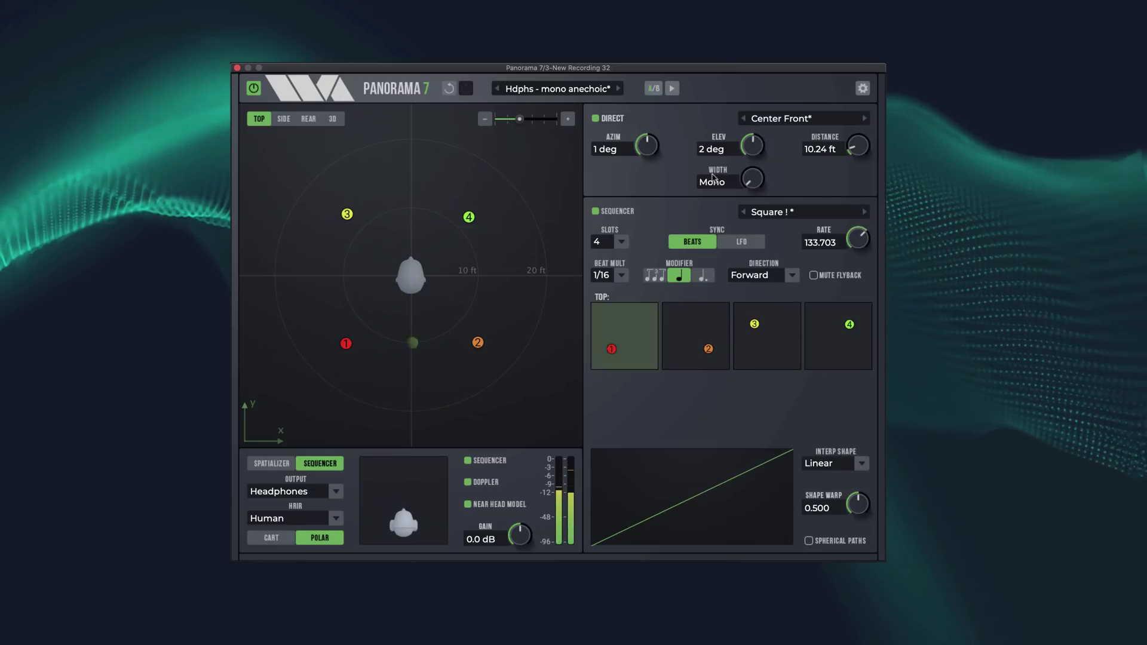
click(596, 211)
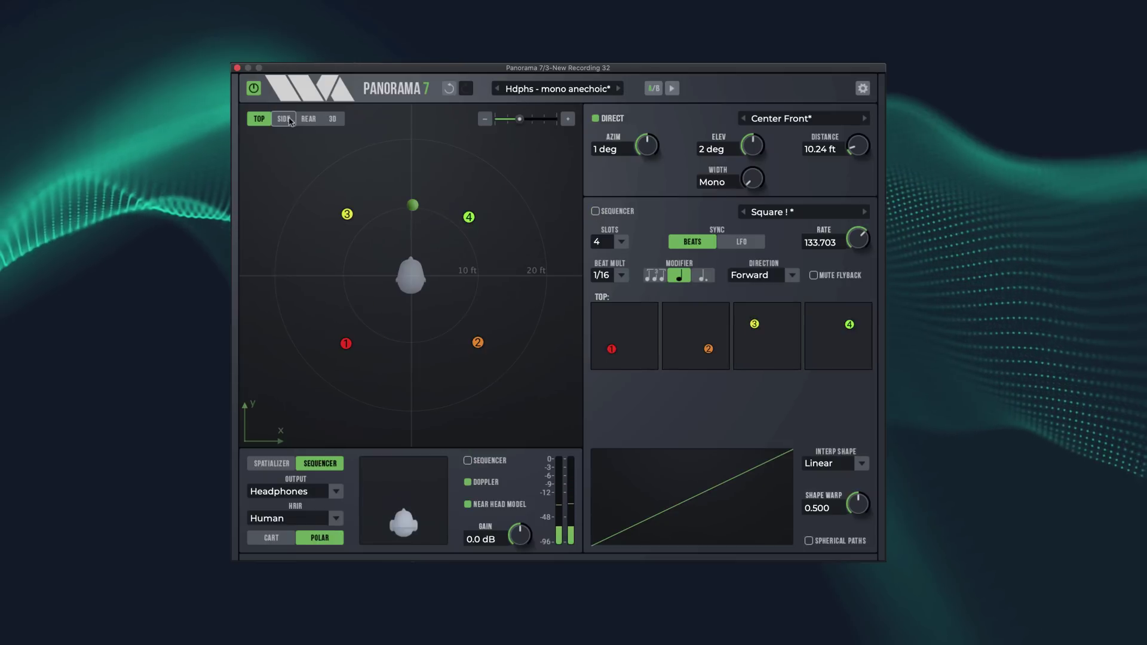
click(282, 119)
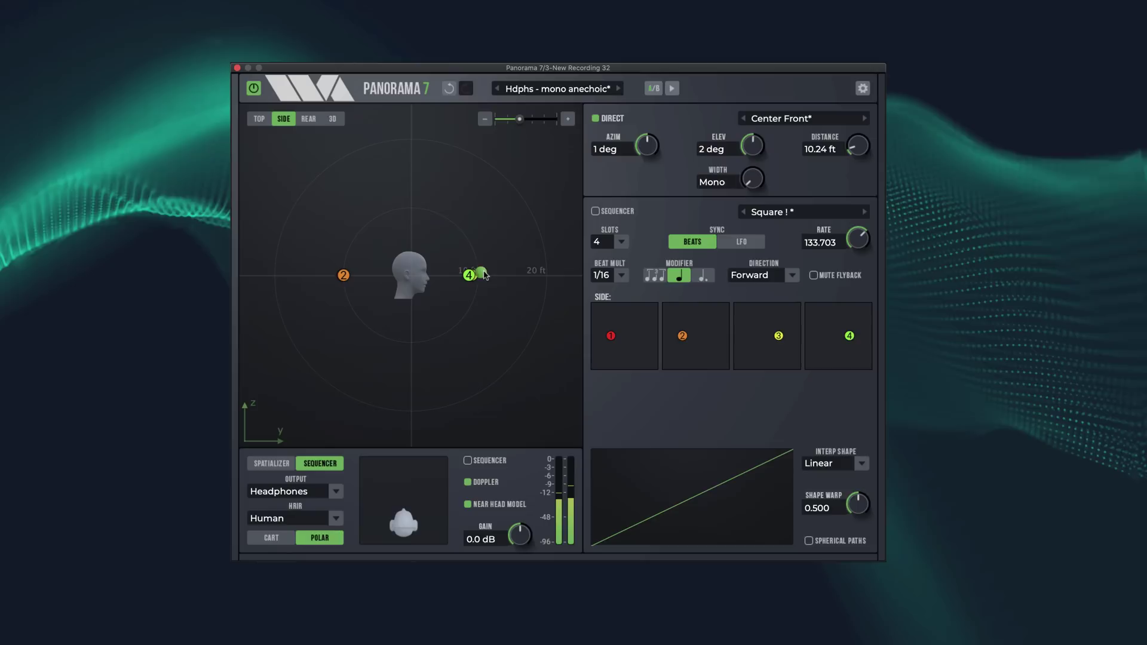